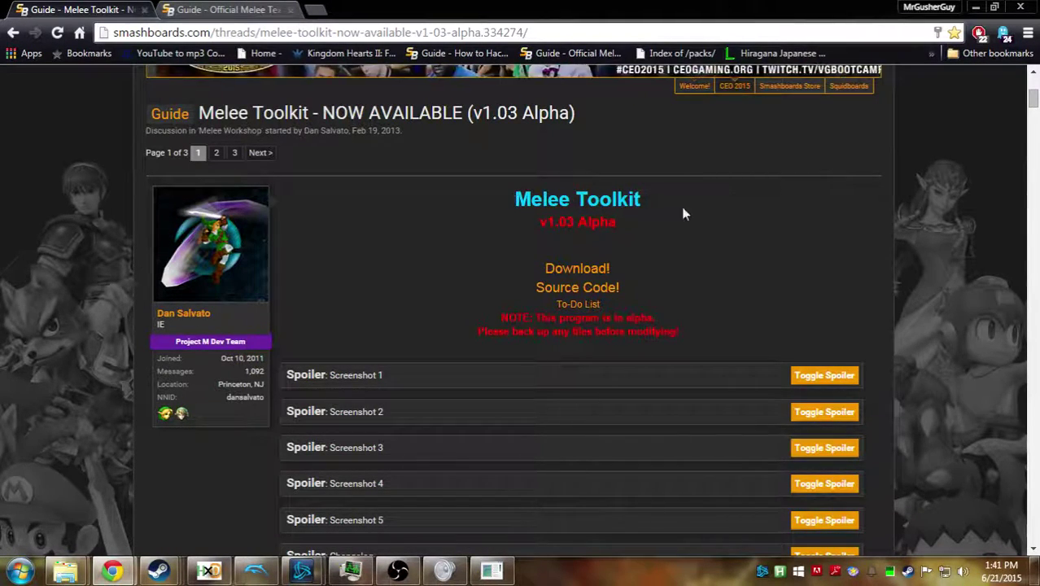
# Glance at the texture hack thread, the guide thread and Dolphin's game list, then return to the browser.
pyautogui.click(234, 13)
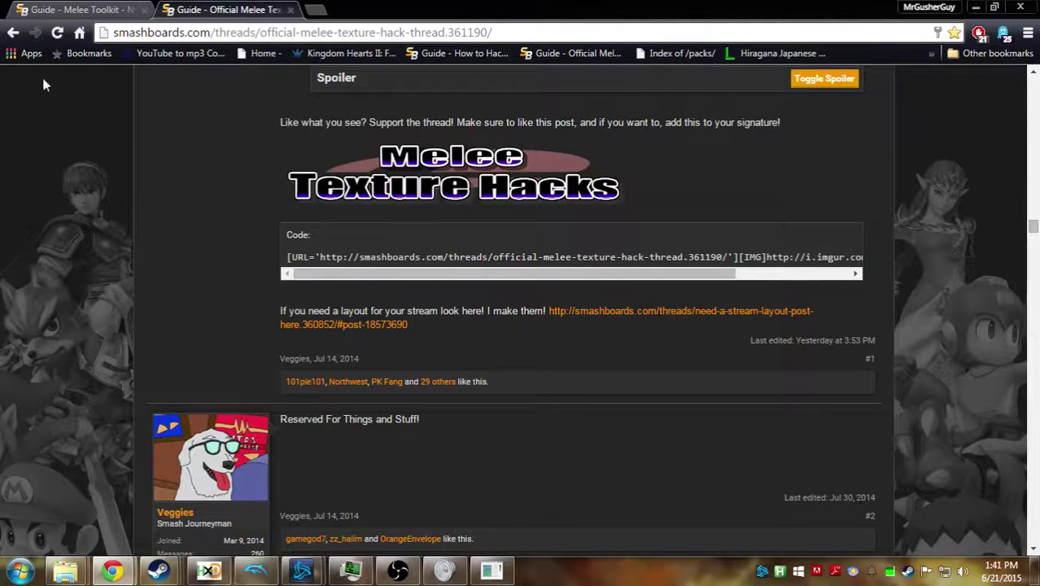
pyautogui.click(90, 7)
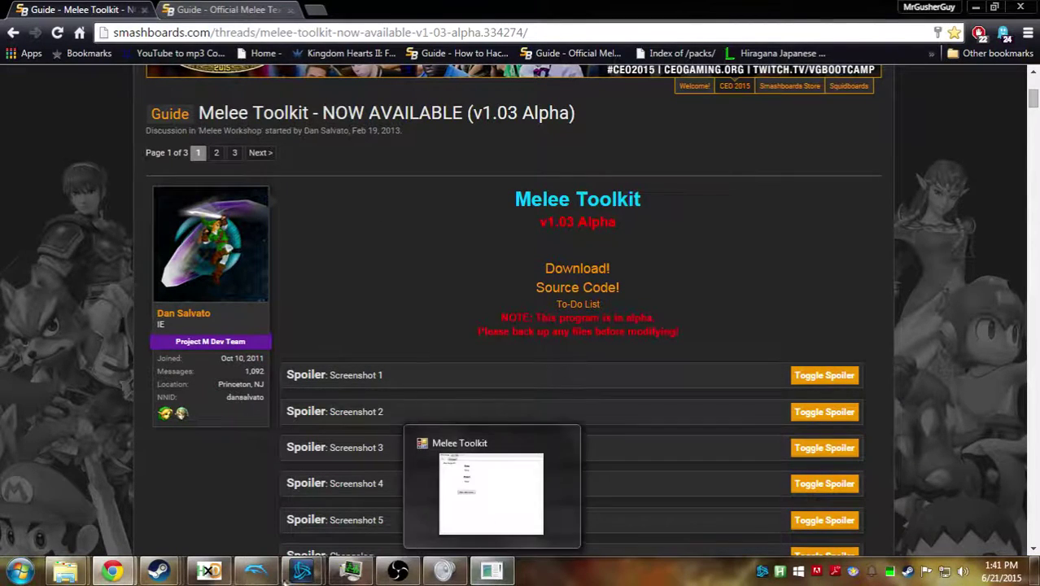
pyautogui.click(252, 573)
pyautogui.click(252, 575)
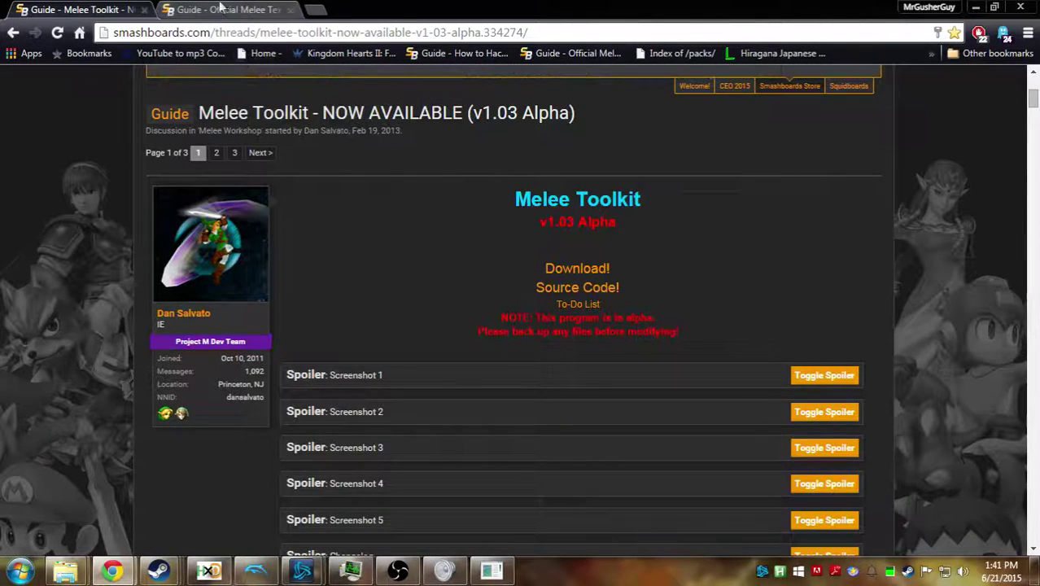
# Scroll up the texture hack thread to the Falco section's Vault Hunter Falco MEGA link.
pyautogui.click(219, 6)
pyautogui.scroll(4, 538, 364)
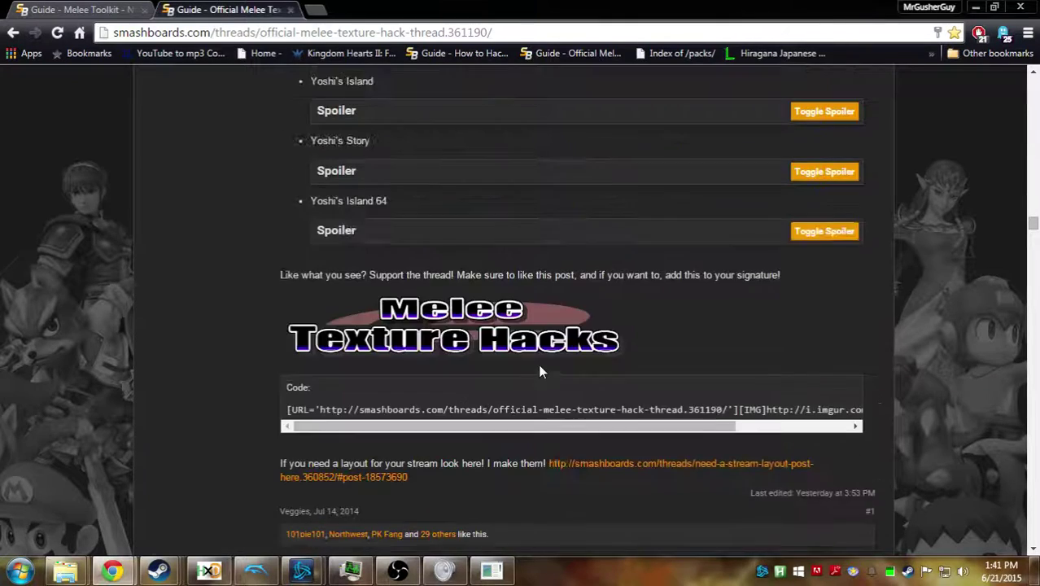
pyautogui.moveTo(1033, 228); pyautogui.dragTo(1033, 139)
pyautogui.scroll(10, 429, 335)
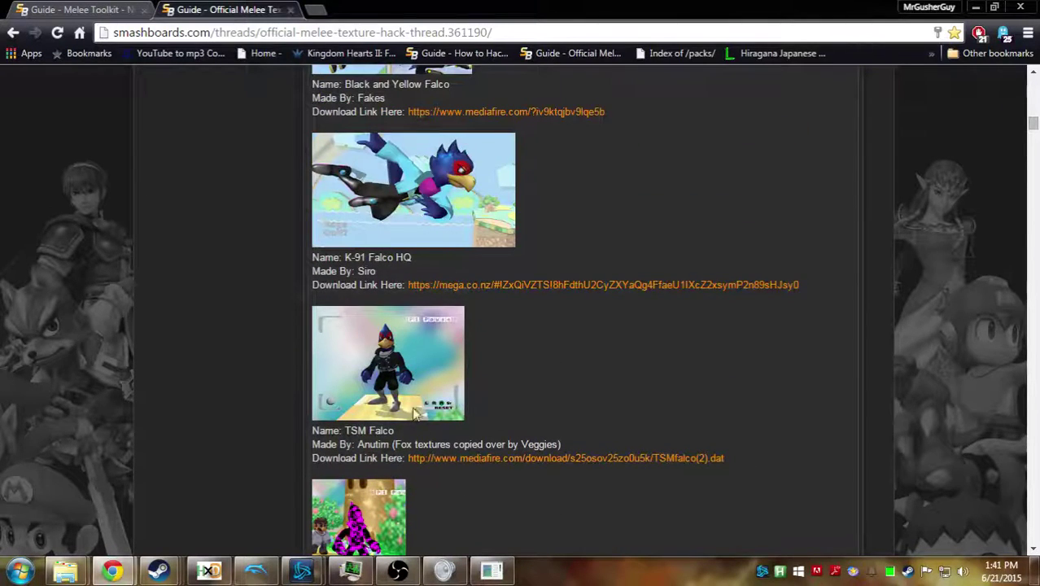
pyautogui.scroll(4, 498, 396)
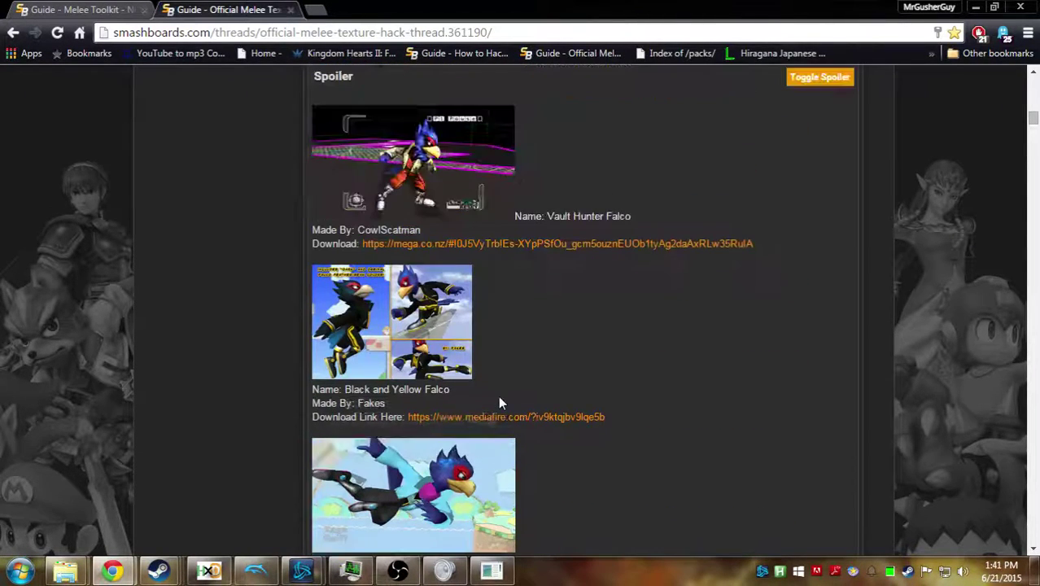
pyautogui.scroll(1, 659, 433)
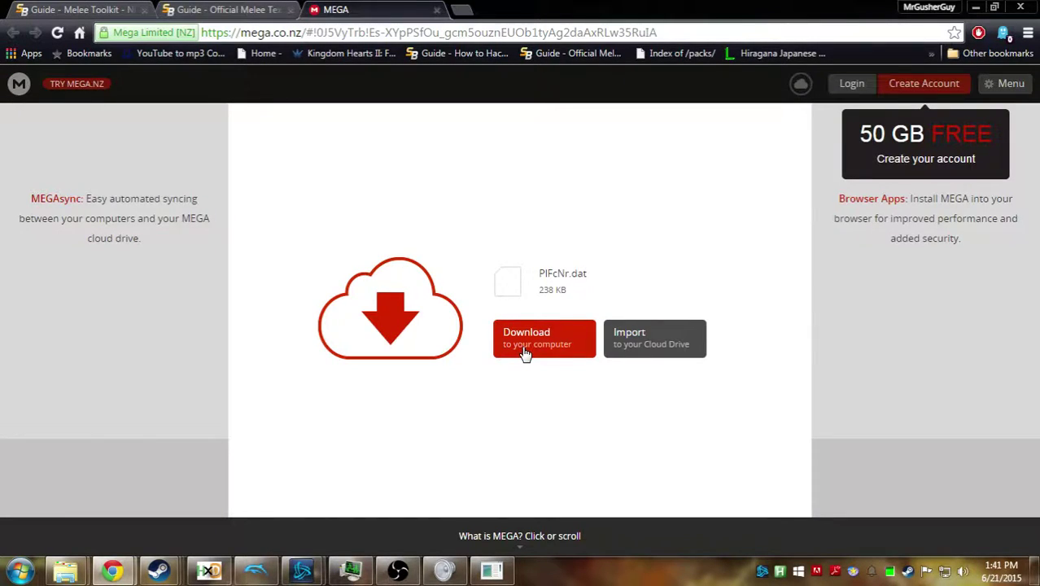
# Download the 238 KB PlFcNr.dat from MEGA to the computer.
pyautogui.click(525, 353)
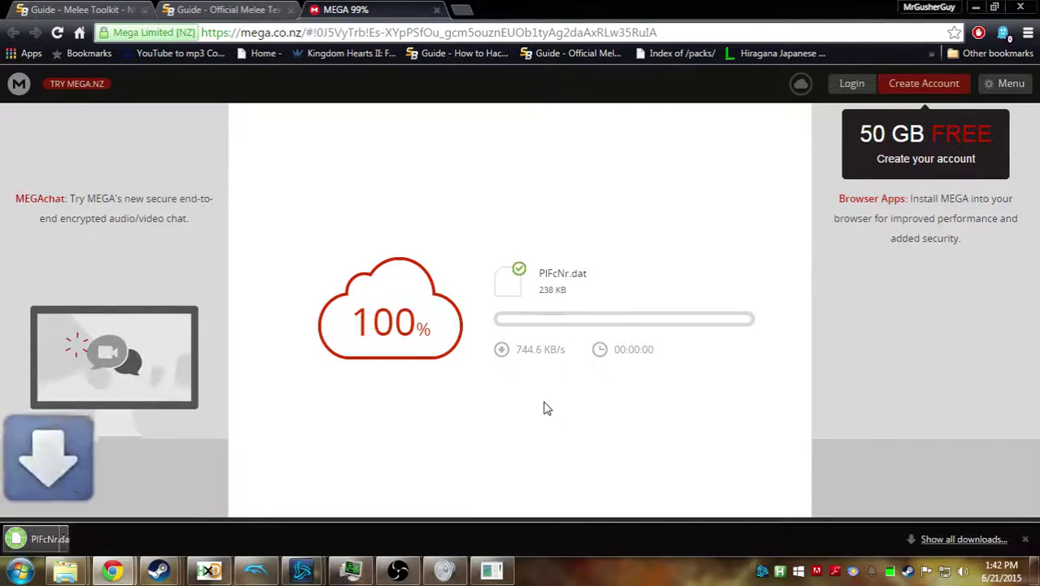
# Move the downloaded PlFcNr.dat into CSS - ETC -Stages\GALE01\falco in Explorer.
pyautogui.moveTo(65, 570)
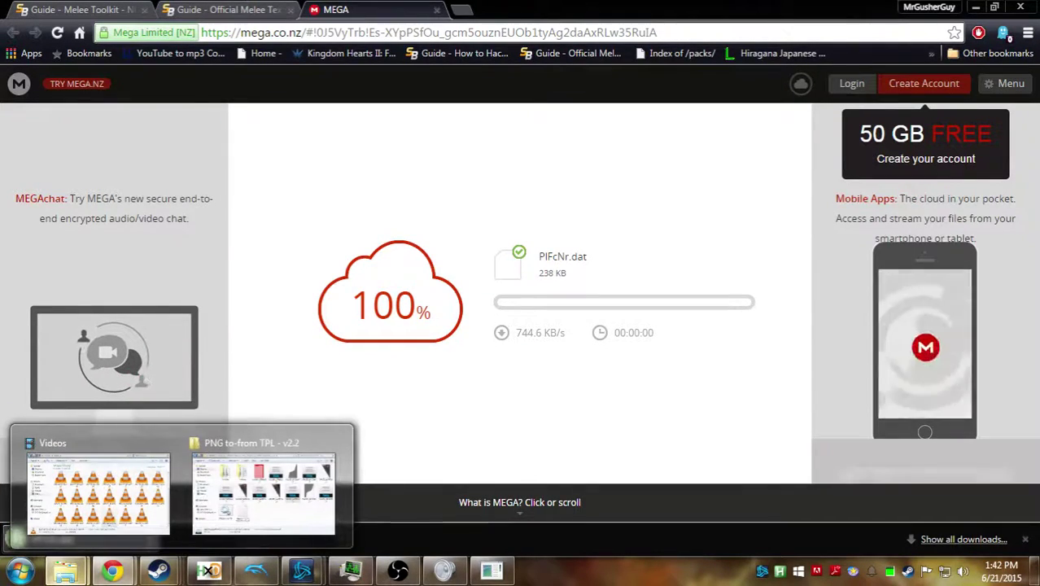
pyautogui.click(263, 488)
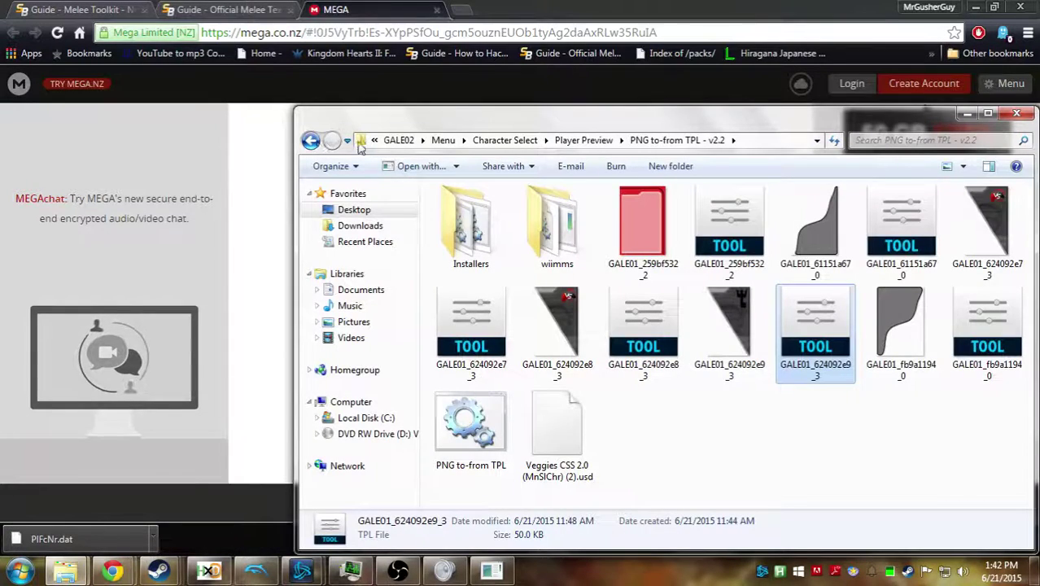
pyautogui.click(399, 140)
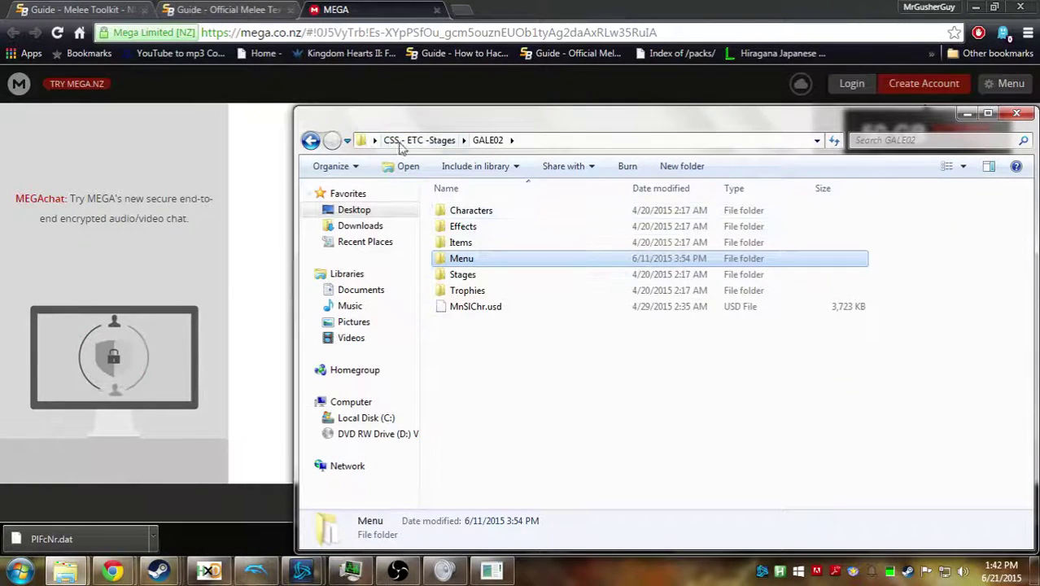
pyautogui.click(415, 140)
pyautogui.doubleClick(461, 210)
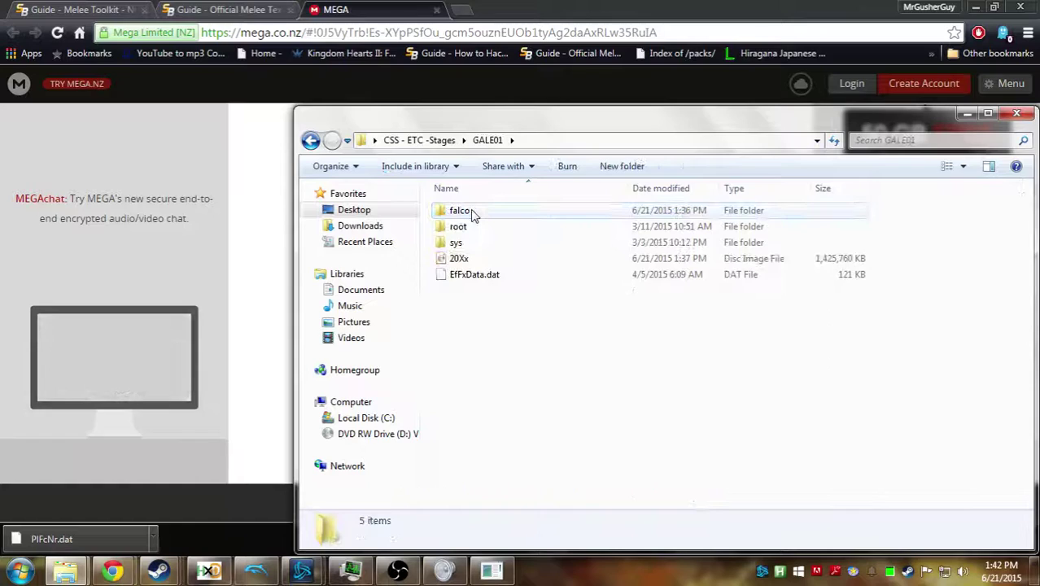
pyautogui.doubleClick(468, 210)
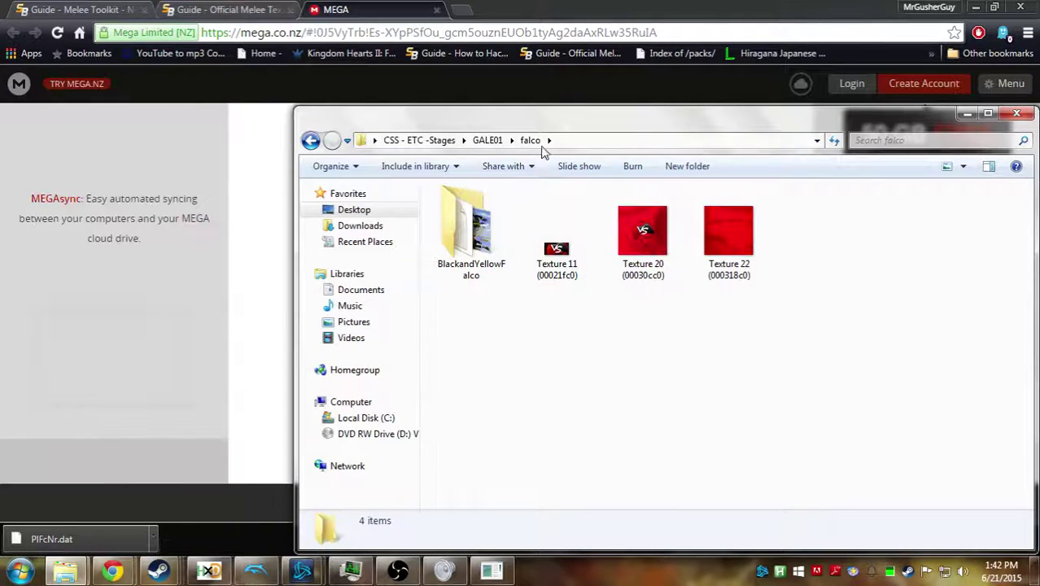
pyautogui.moveTo(49, 539); pyautogui.dragTo(682, 464)
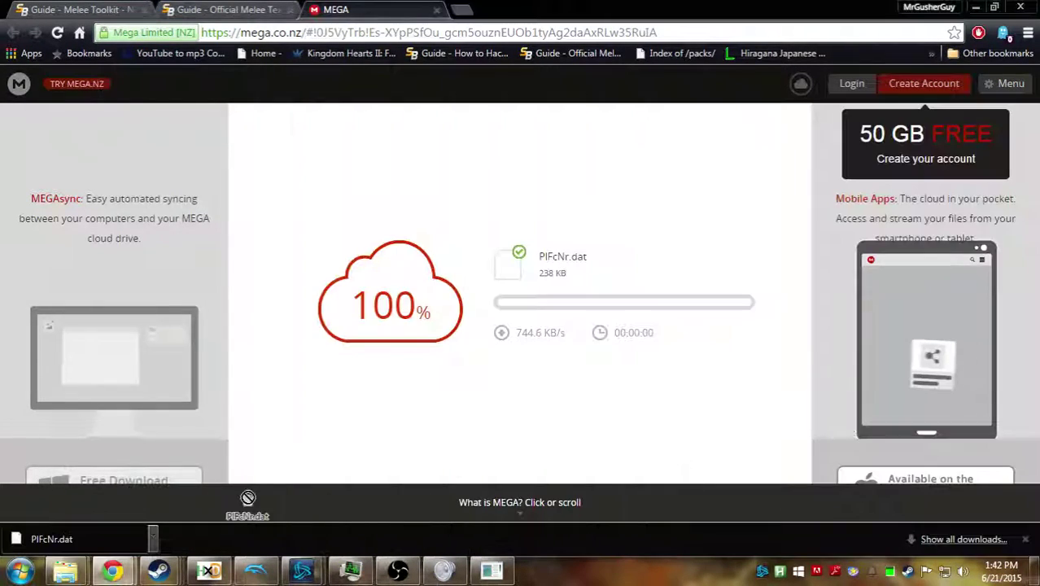
pyautogui.moveTo(62, 578)
pyautogui.mouseDown()
pyautogui.moveTo(279, 506)
pyautogui.moveTo(885, 358)
pyautogui.mouseUp()
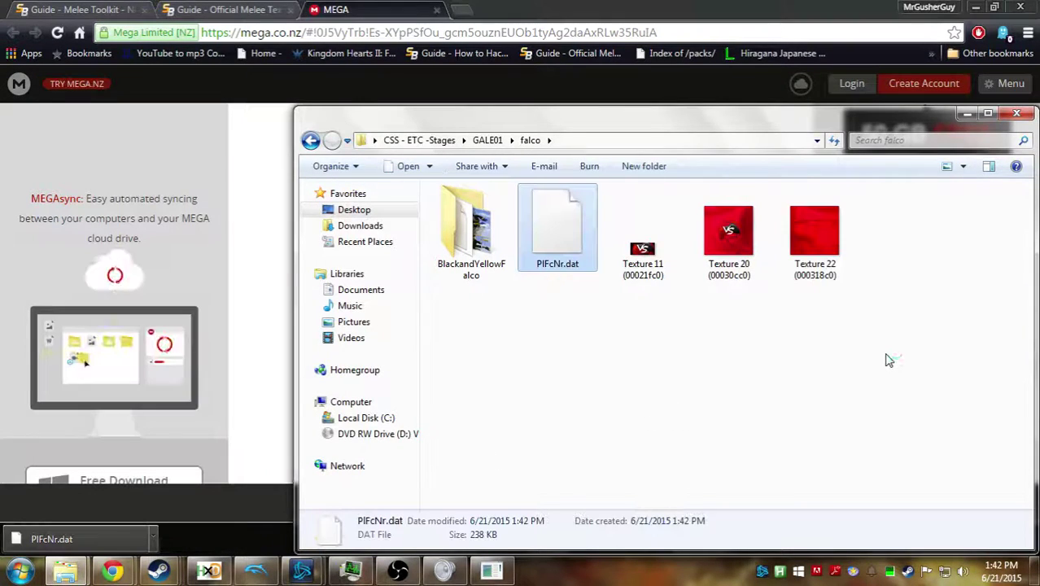
# Close Explorer, launch Melee Toolkit and load the 20Xx disc image from GALE01.
pyautogui.click(1015, 114)
pyautogui.click(481, 576)
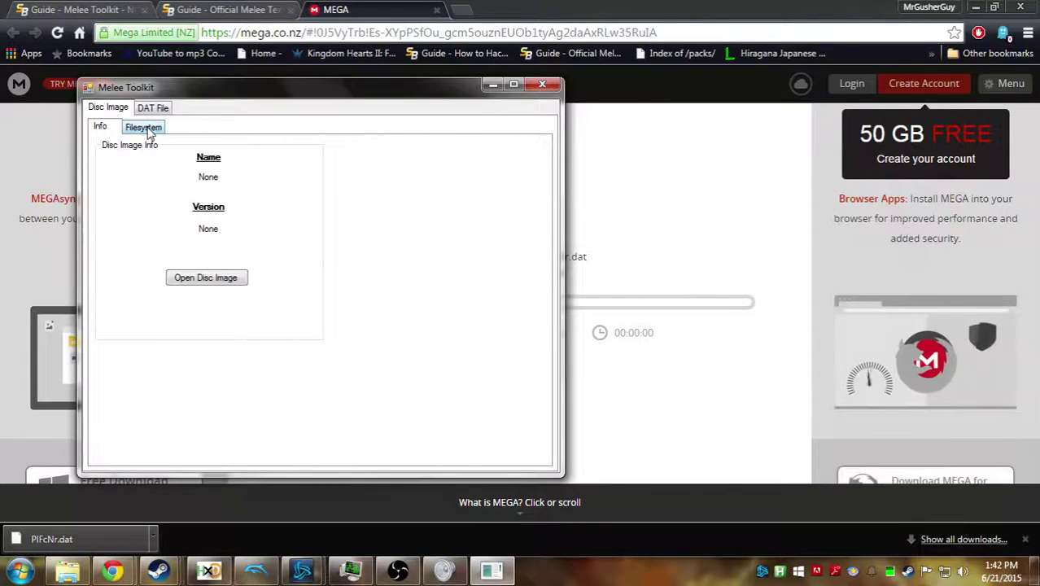
pyautogui.click(216, 282)
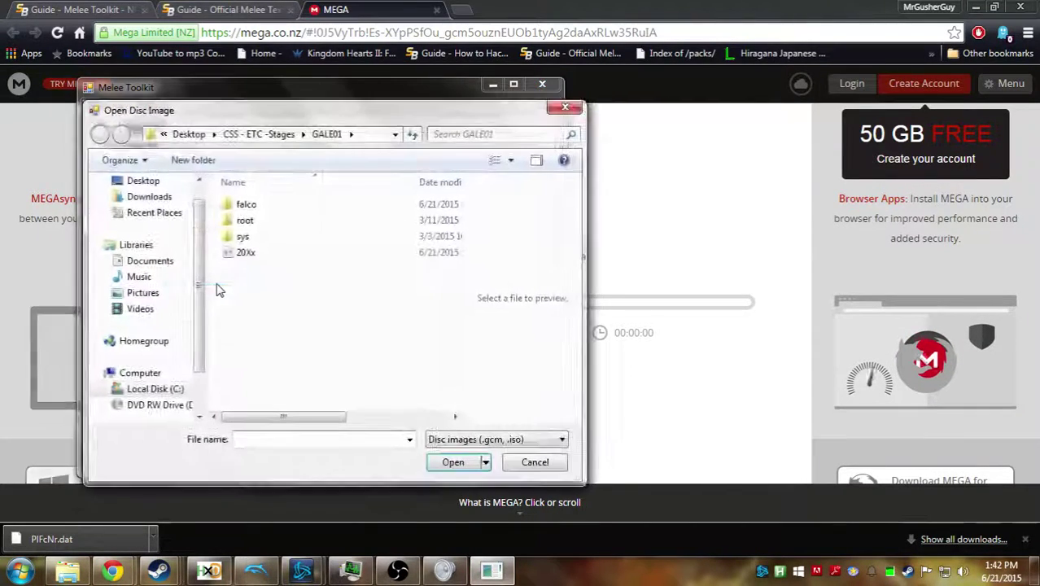
pyautogui.doubleClick(245, 252)
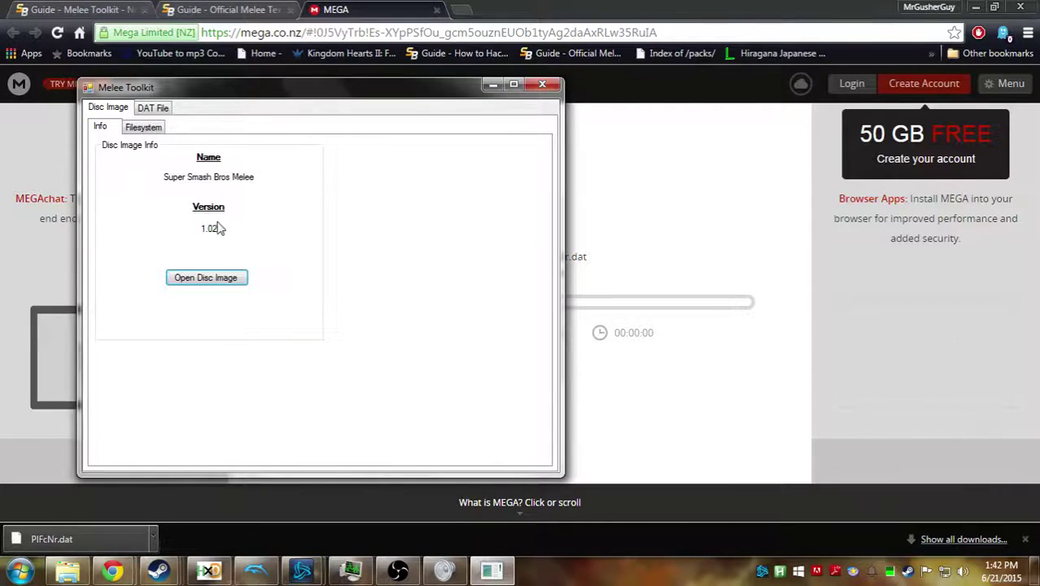
# Show the disc filesystem and select Falco's neutral costume PlFcNr.dat (243994 bytes).
pyautogui.click(159, 131)
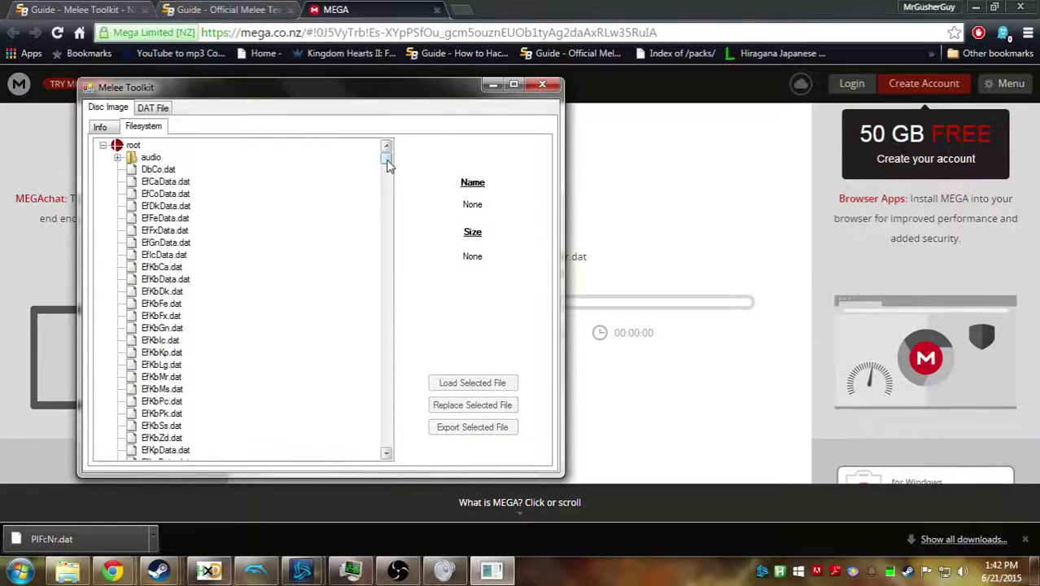
pyautogui.moveTo(388, 163); pyautogui.dragTo(388, 233)
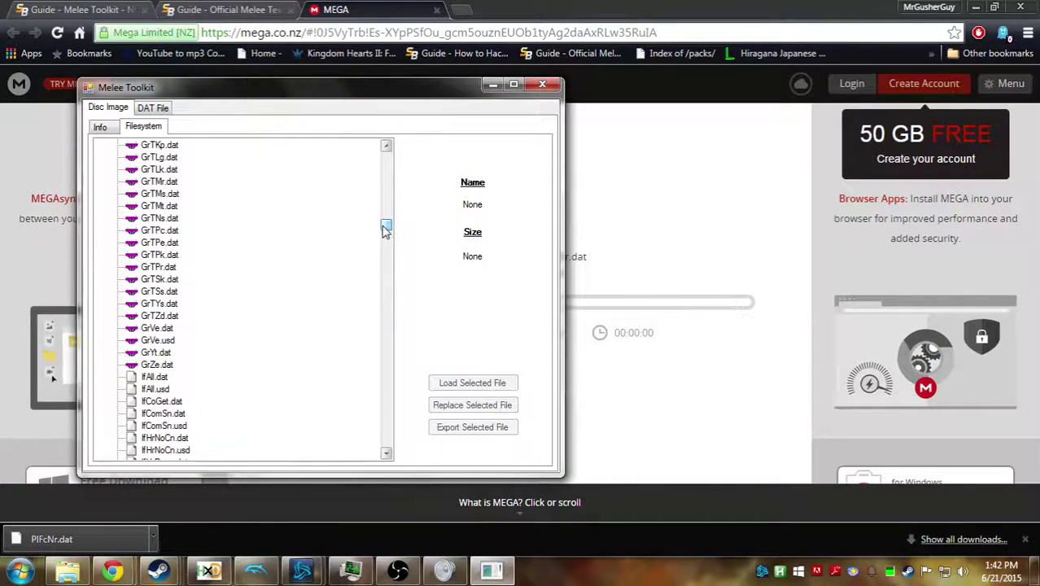
pyautogui.scroll(-15, 173, 336)
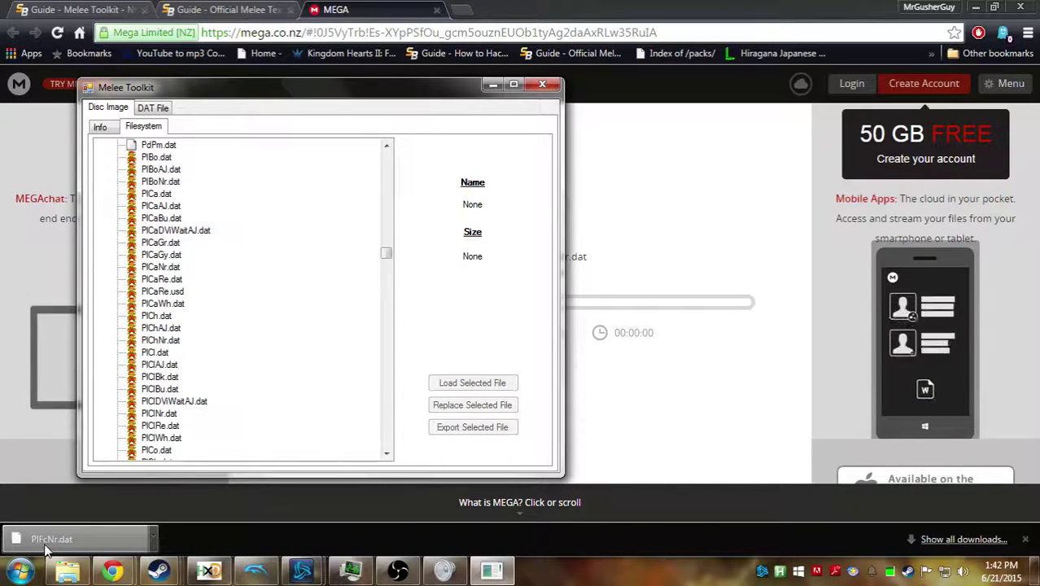
pyautogui.moveTo(53, 550); pyautogui.dragTo(383, 331)
pyautogui.moveTo(389, 261); pyautogui.dragTo(387, 274)
pyautogui.click(160, 169)
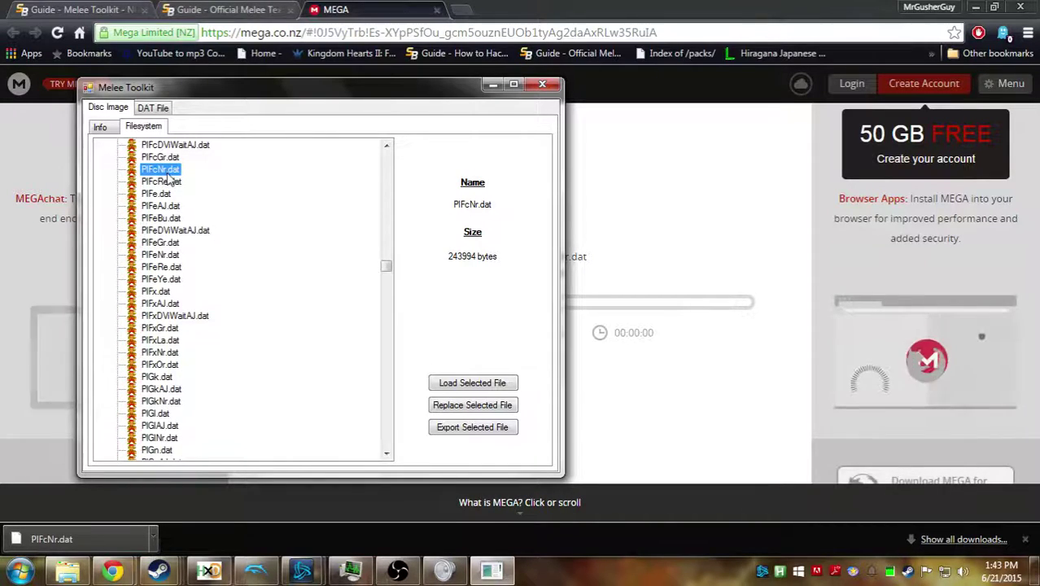
# Compare Falco's other files: PlFcGr.dat, PlFcRe.dat, PlFcAJ.dat and PlFcBu.dat.
pyautogui.click(160, 157)
pyautogui.click(161, 182)
pyautogui.scroll(1, 177, 193)
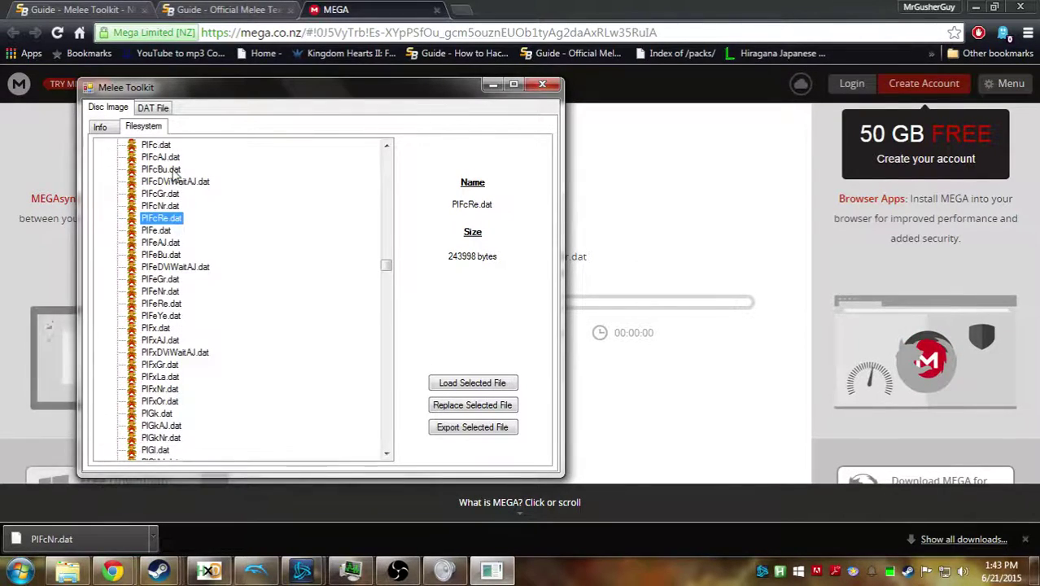
pyautogui.click(166, 157)
pyautogui.click(169, 169)
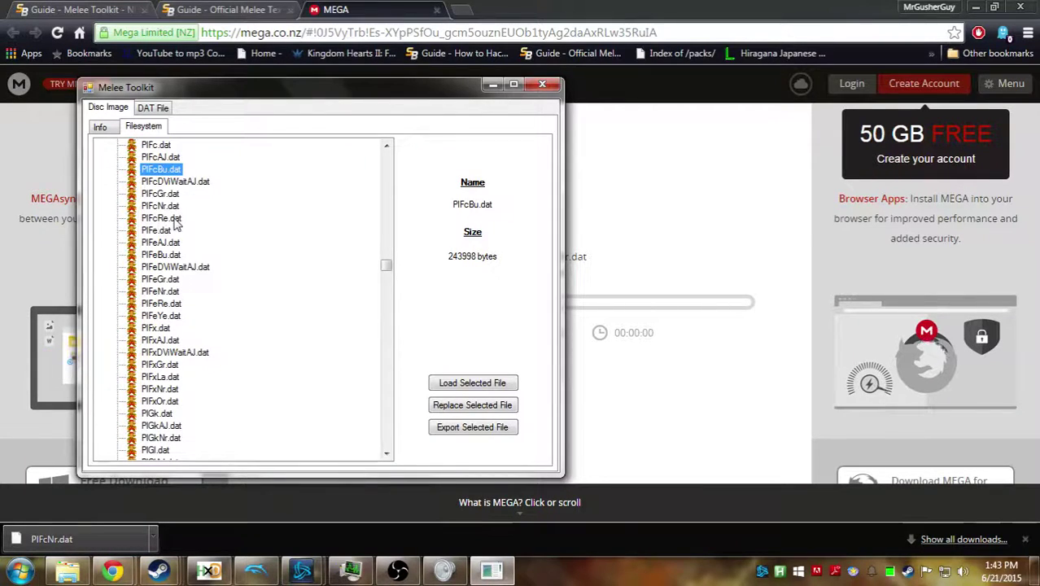
# Replace the disc's PlFcNr.dat with the downloaded one from the falco folder, then close Melee Toolkit.
pyautogui.click(468, 412)
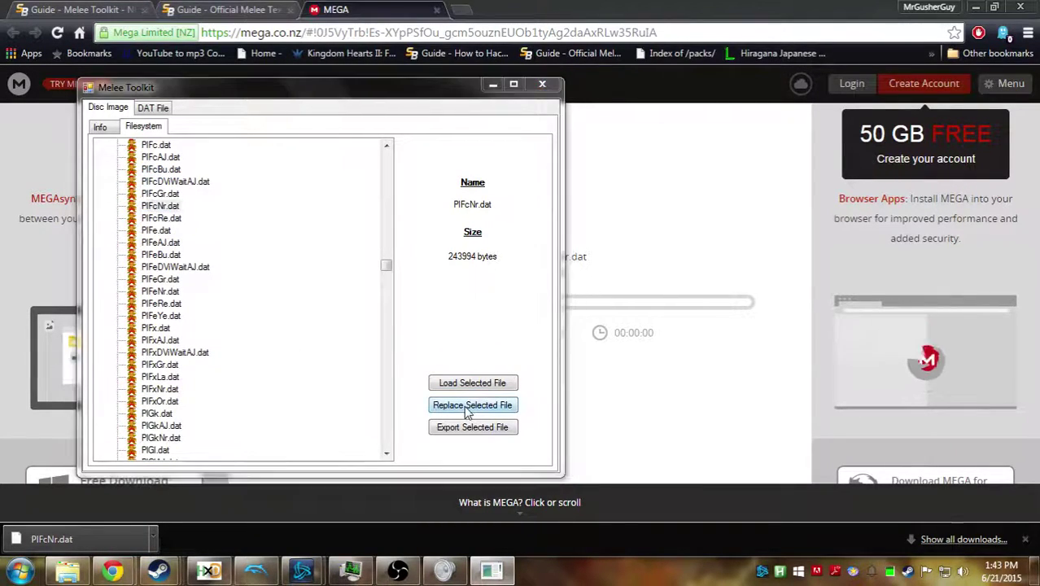
pyautogui.doubleClick(254, 203)
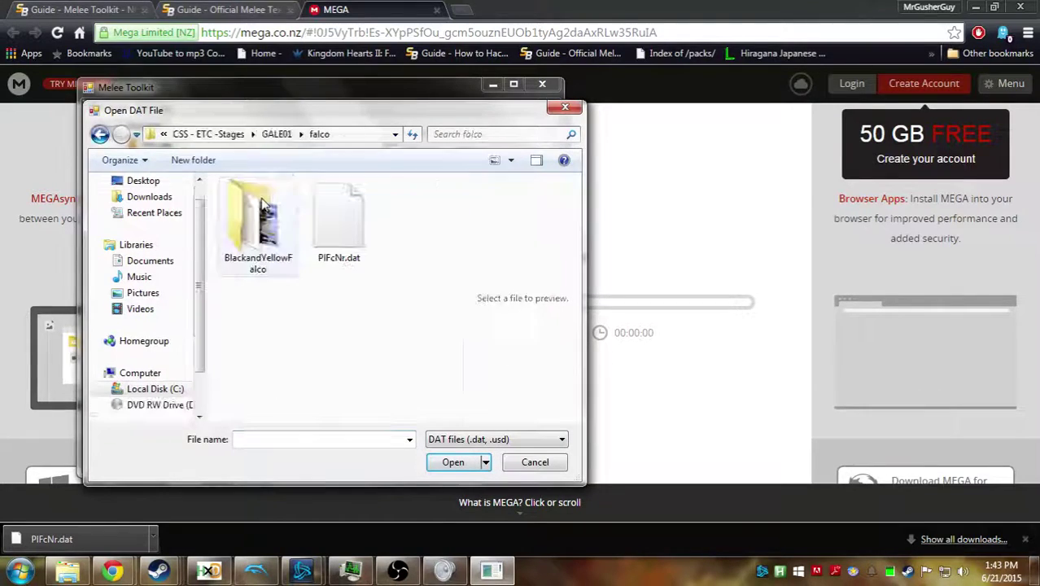
pyautogui.click(354, 235)
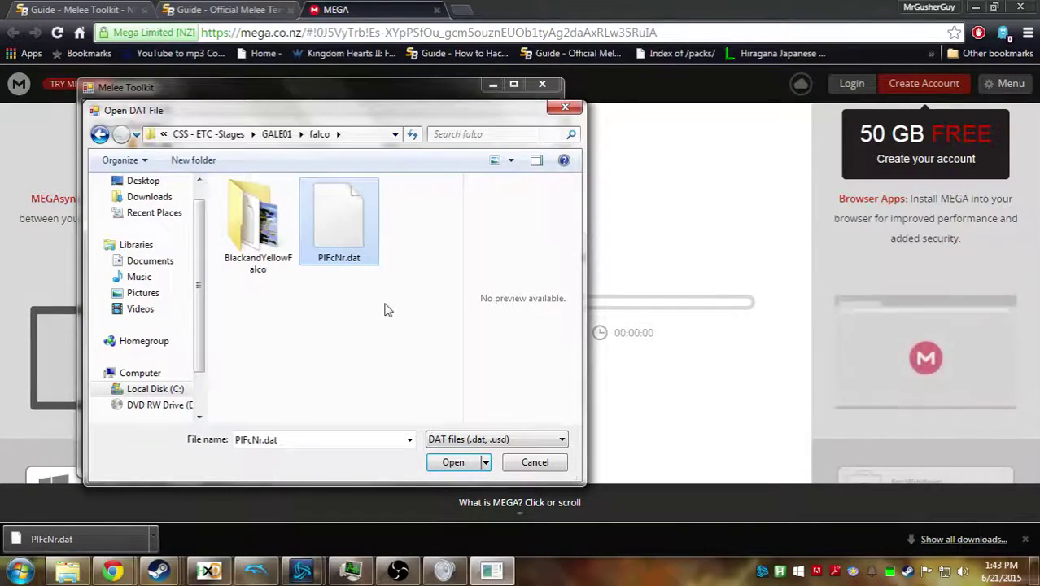
pyautogui.click(453, 462)
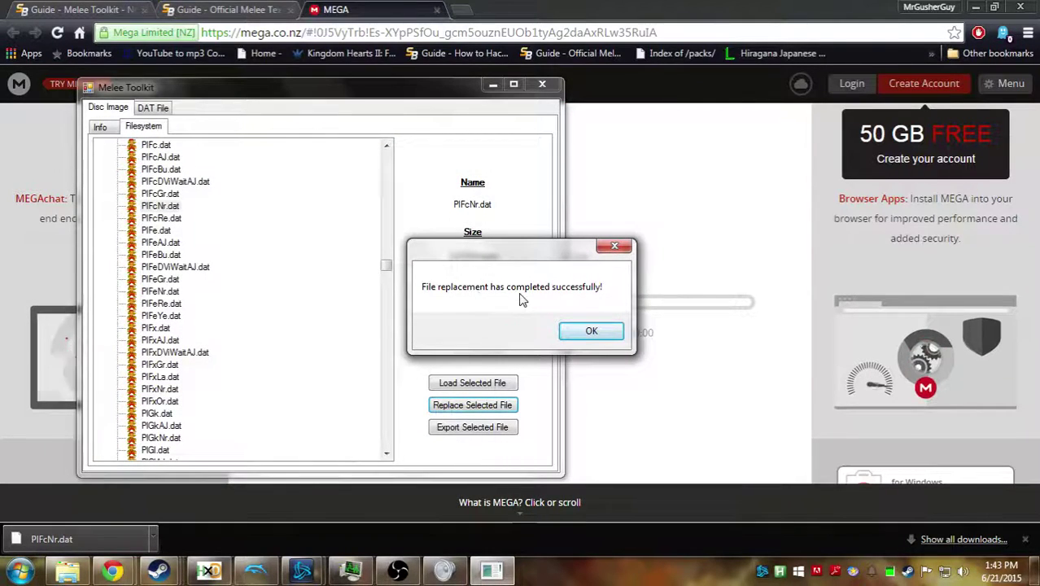
pyautogui.click(592, 333)
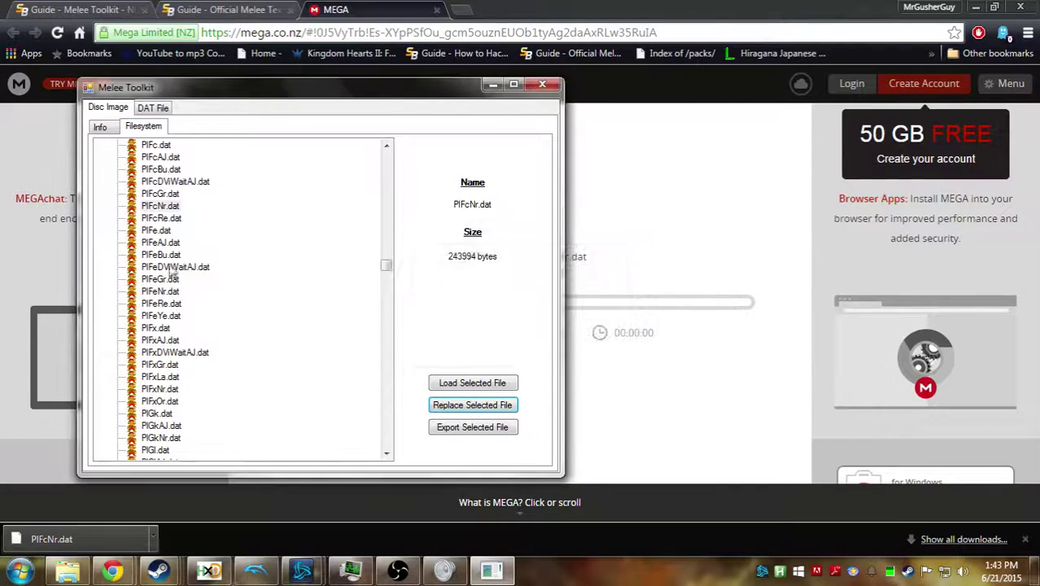
pyautogui.click(542, 85)
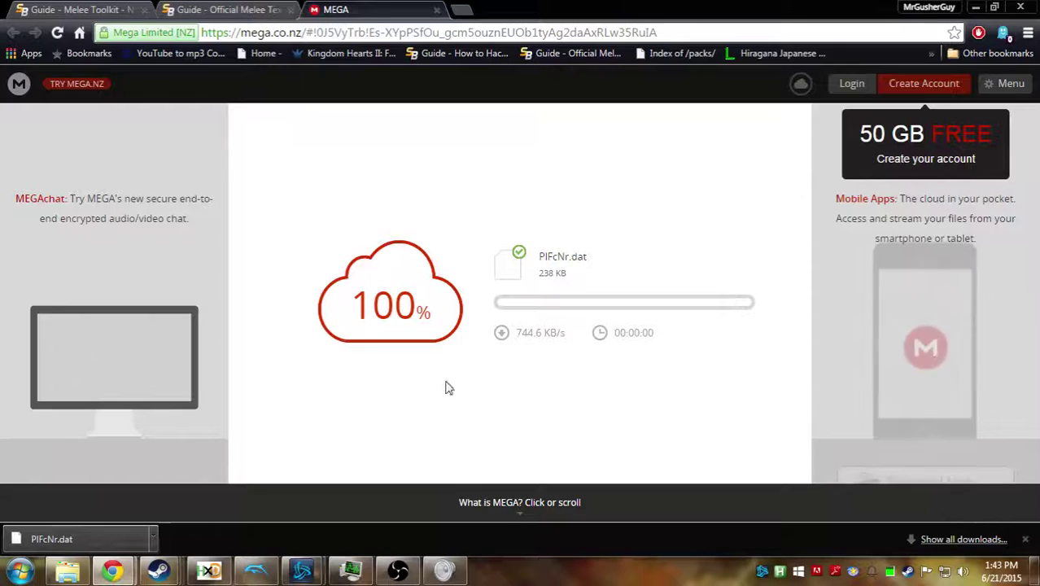
# Launch the modified 20Xx image from the GALE01 folder in Dolphin.
pyautogui.click(258, 572)
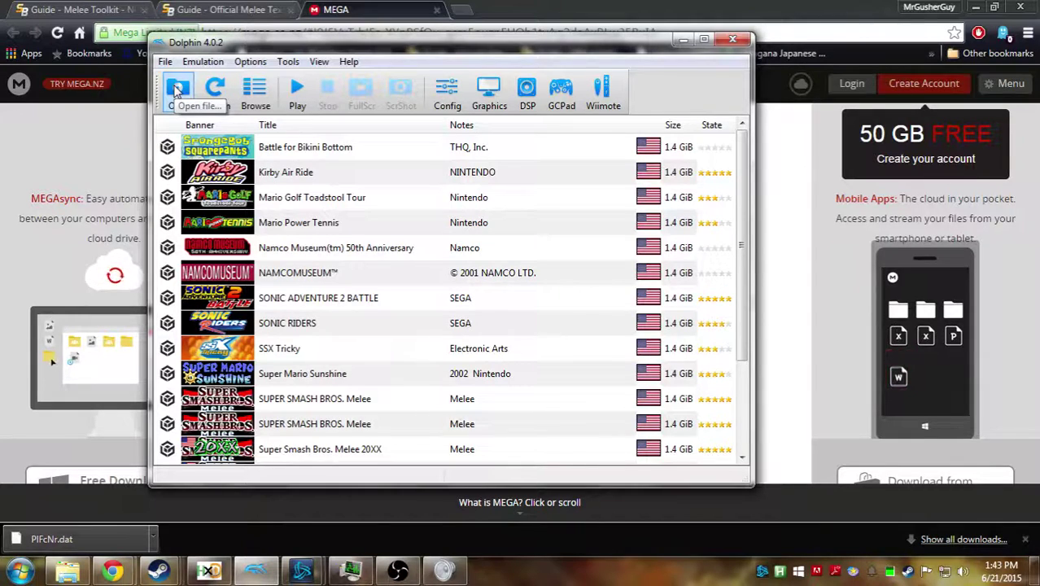
pyautogui.click(175, 91)
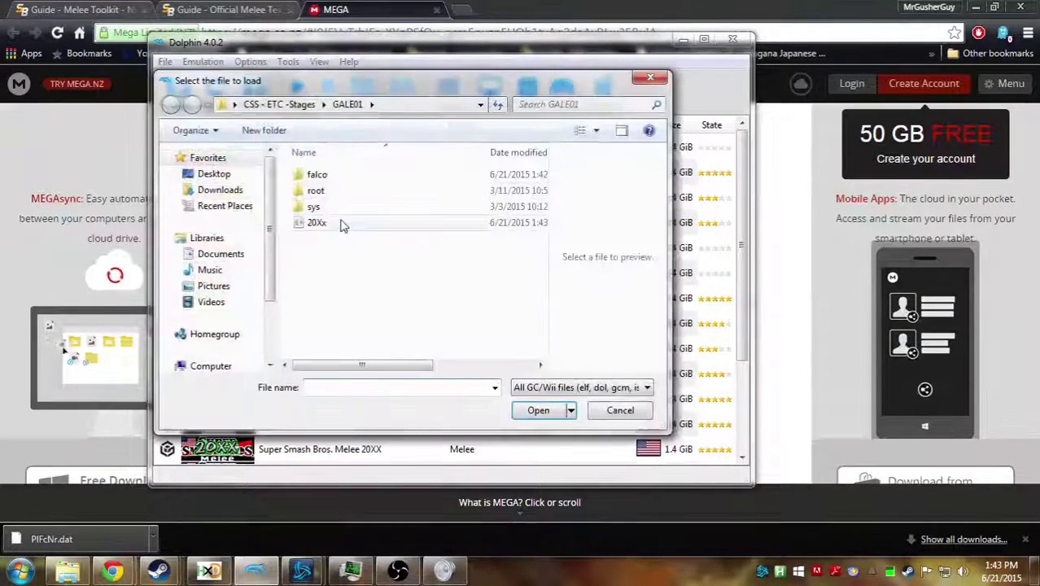
pyautogui.doubleClick(332, 225)
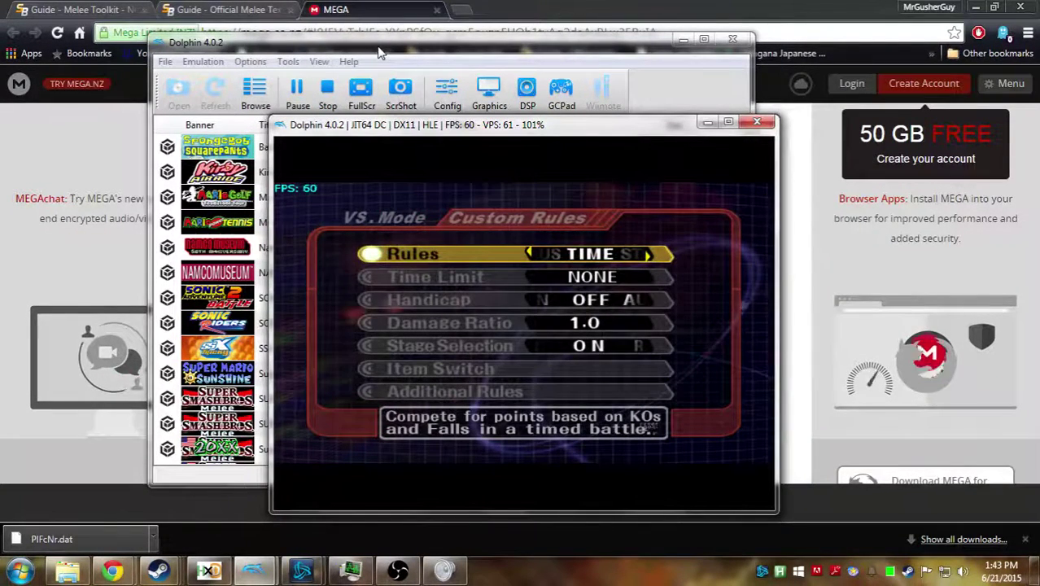
# Start a Battlefield match as Falco, pause to view the custom costume, then stop emulation.
pyautogui.press('Up')
pyautogui.press('z')
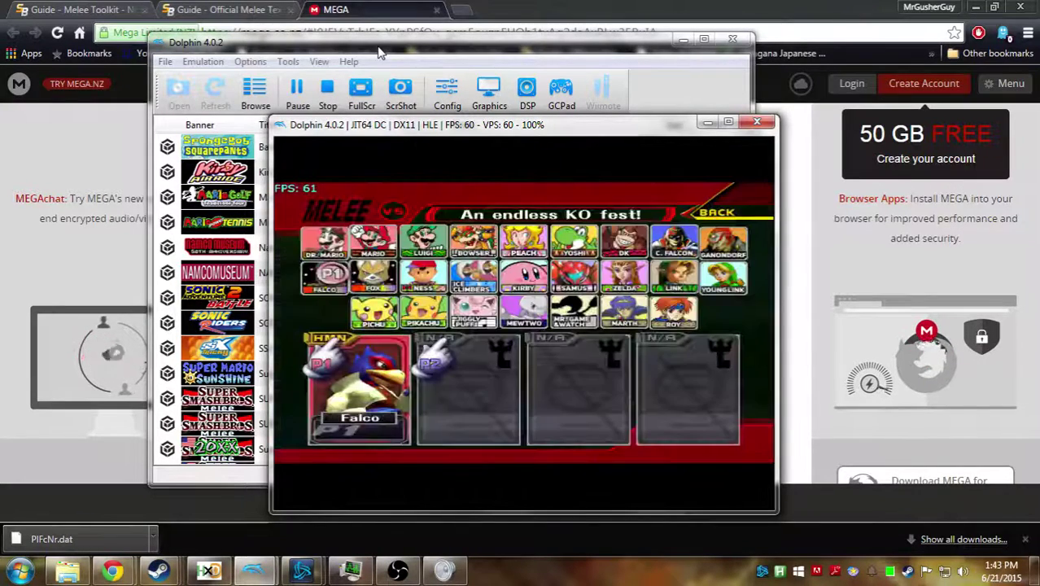
pyautogui.press('Return')
pyautogui.press('Up')
pyautogui.press('x')
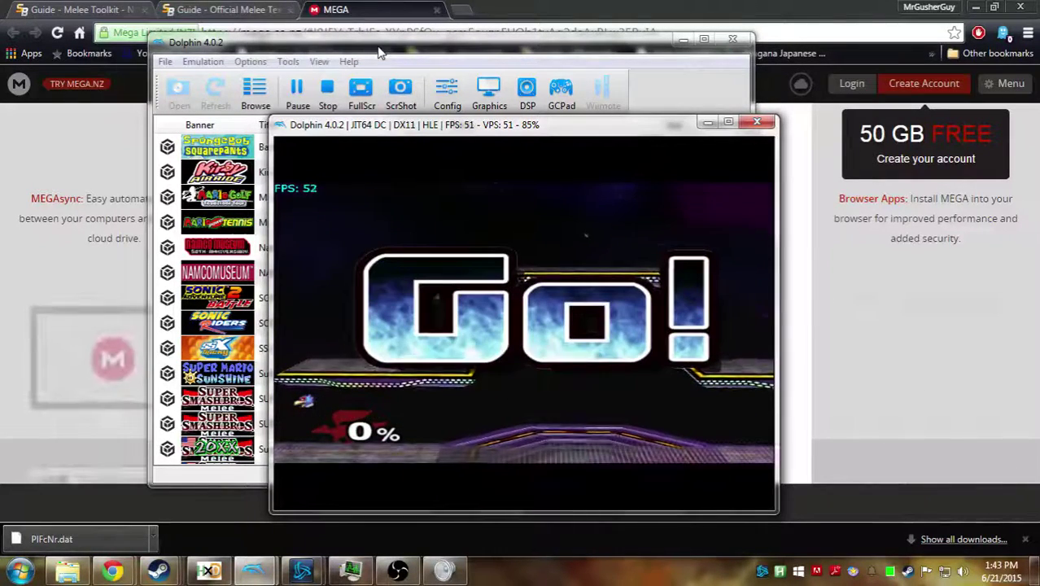
pyautogui.press('Return')
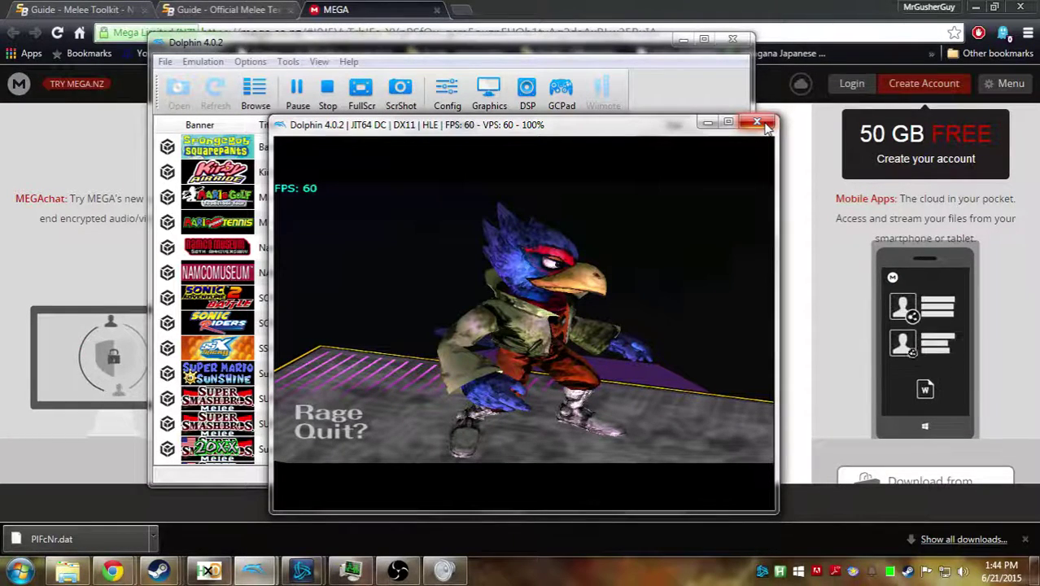
pyautogui.click(759, 123)
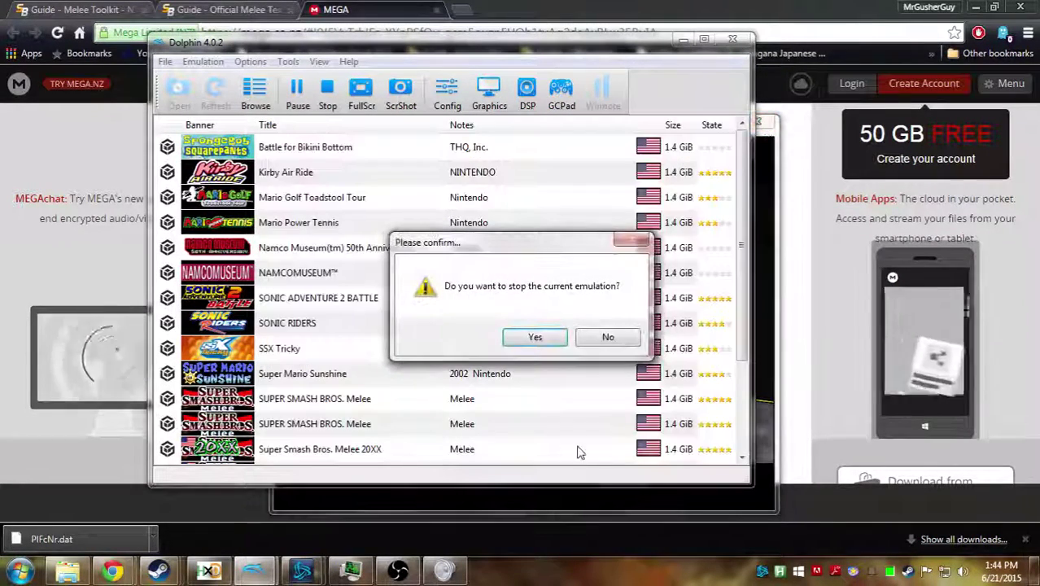
pyautogui.click(537, 336)
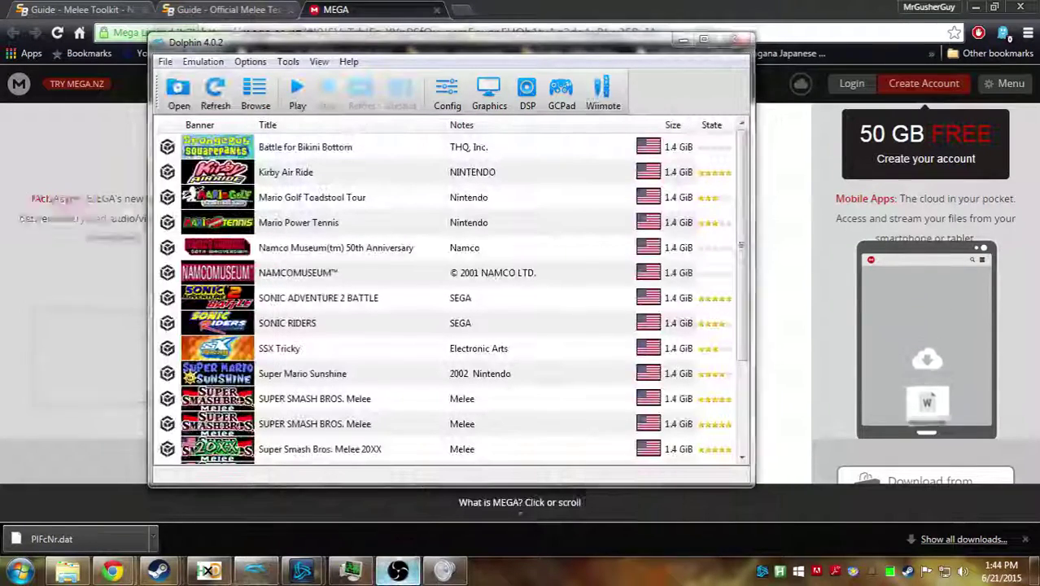